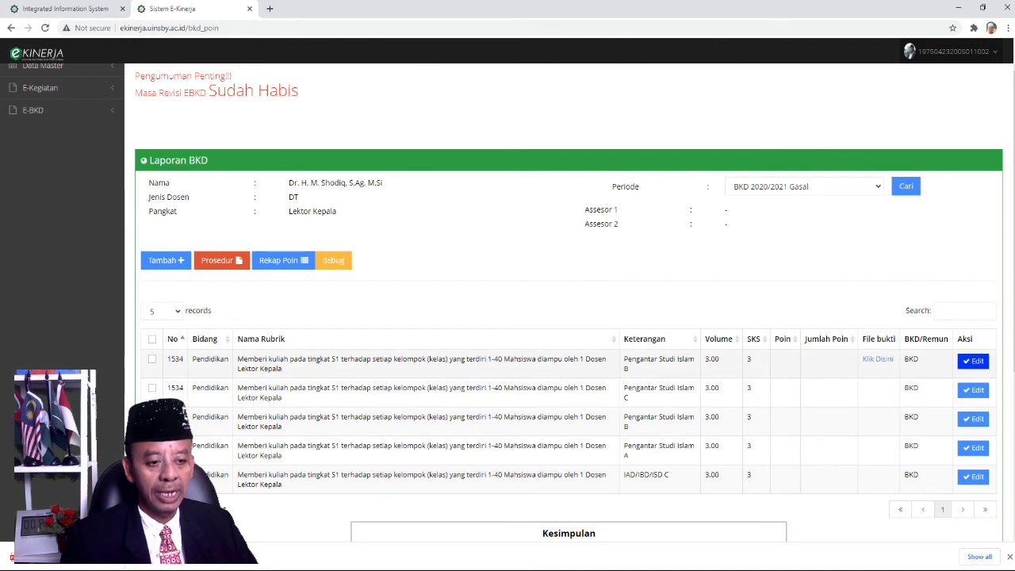
# Submit the first Pengantar Studi Islam B entry's edit form with BEBAN set to BKD, and dismiss the reporting procedure popup.
pyautogui.click(972, 360)
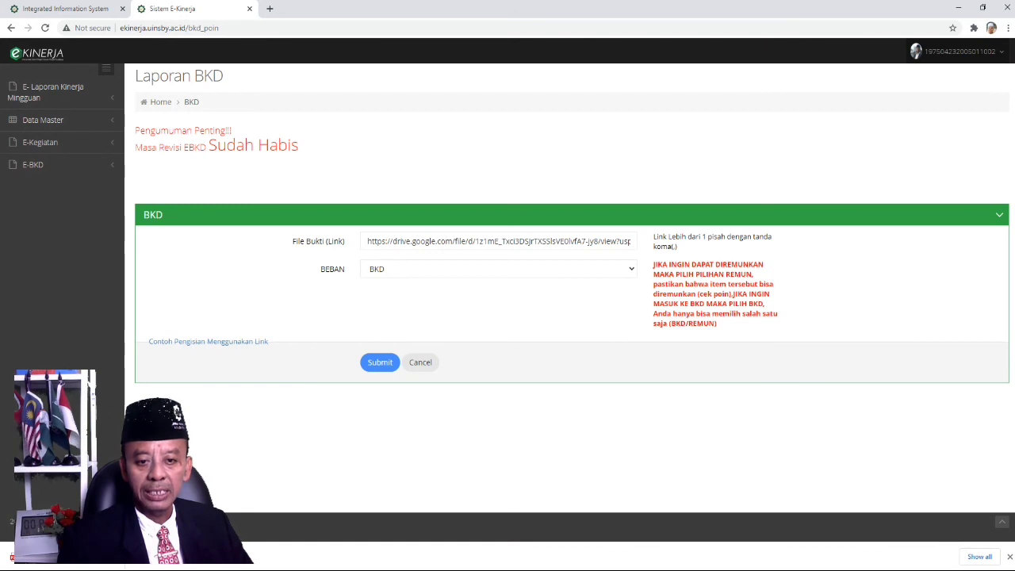
pyautogui.click(498, 268)
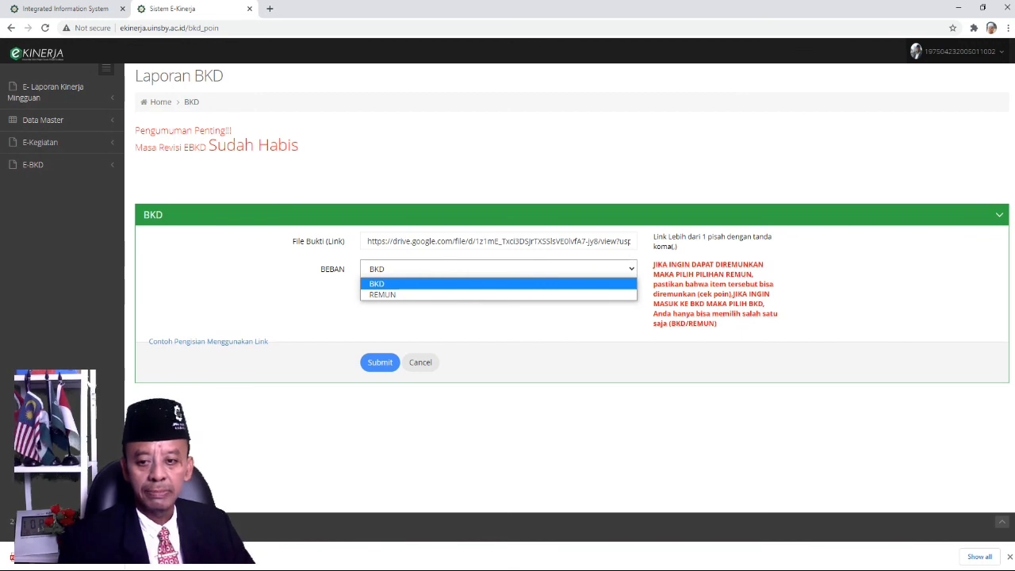
pyautogui.press('Return')
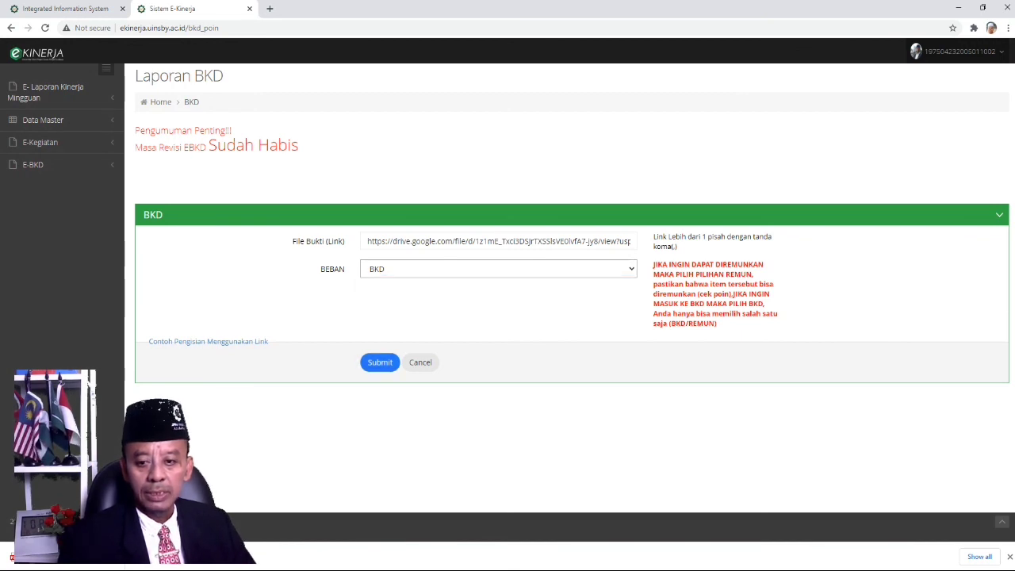
pyautogui.press('Return')
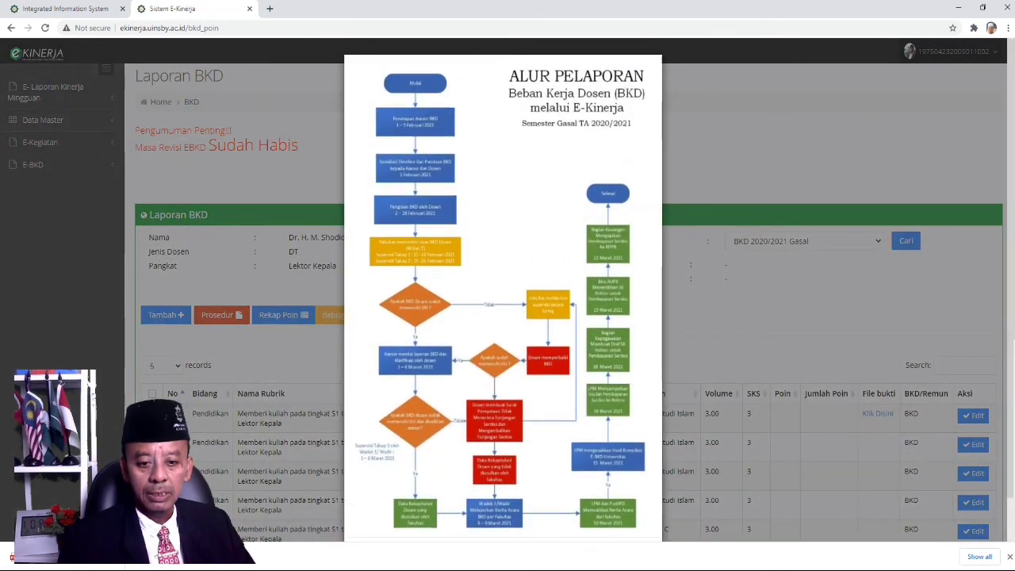
pyautogui.scroll(-1, 502, 301)
pyautogui.click(636, 507)
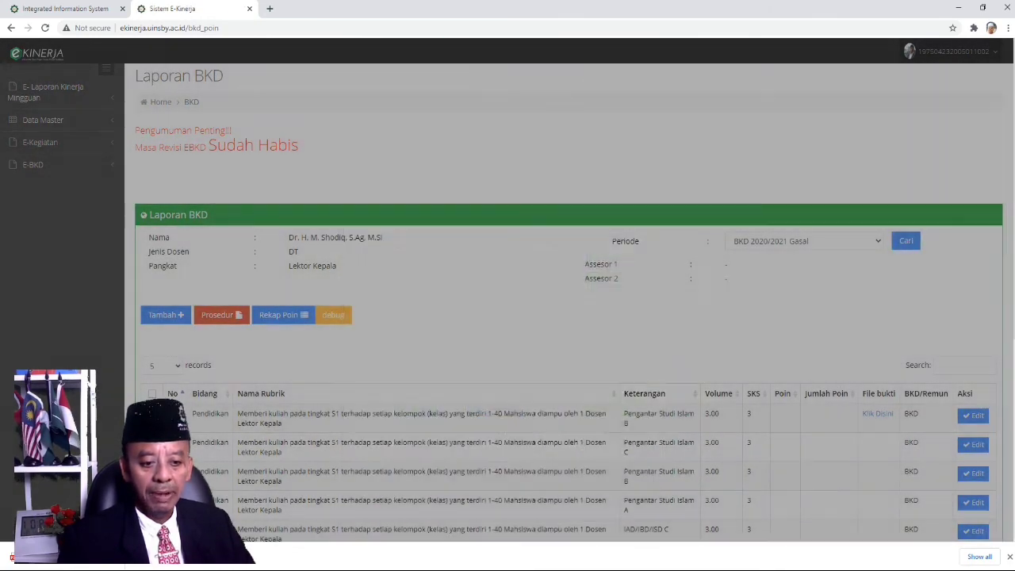
pyautogui.scroll(-2, 602, 338)
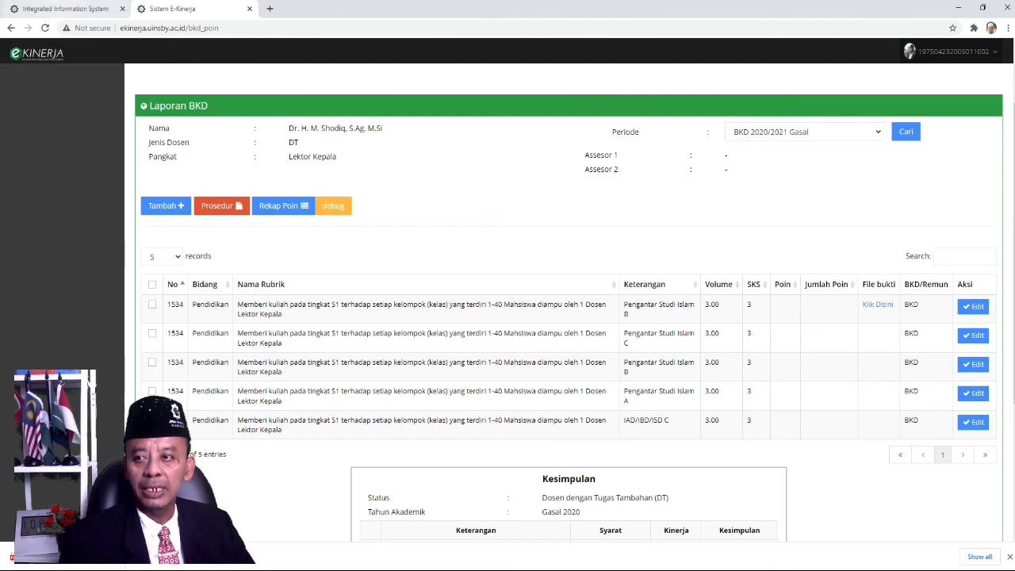
# Switch to the Integrated Information System portal, open UINSA Mail, and go from there to Google Drive.
pyautogui.click(63, 8)
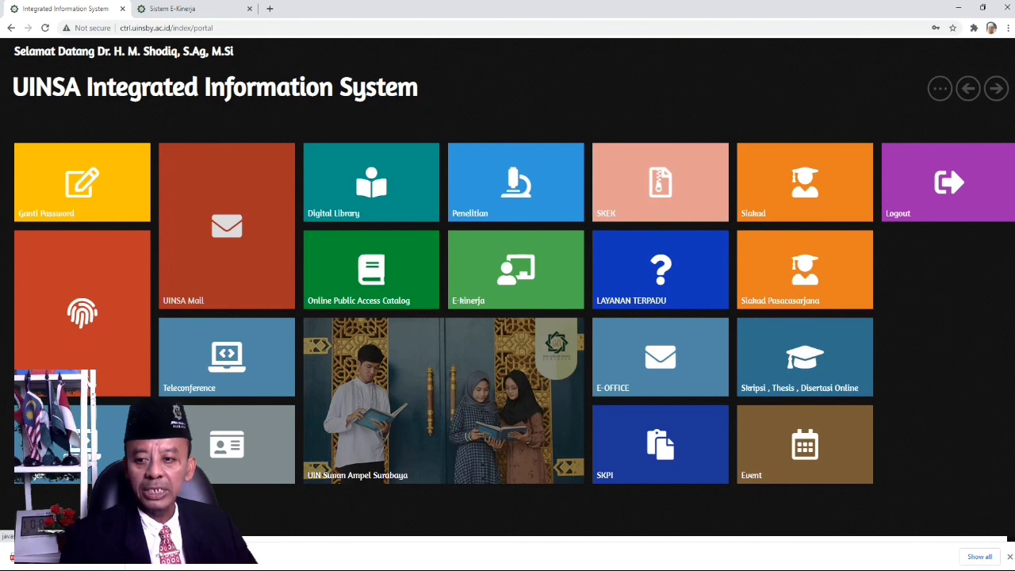
pyautogui.click(225, 230)
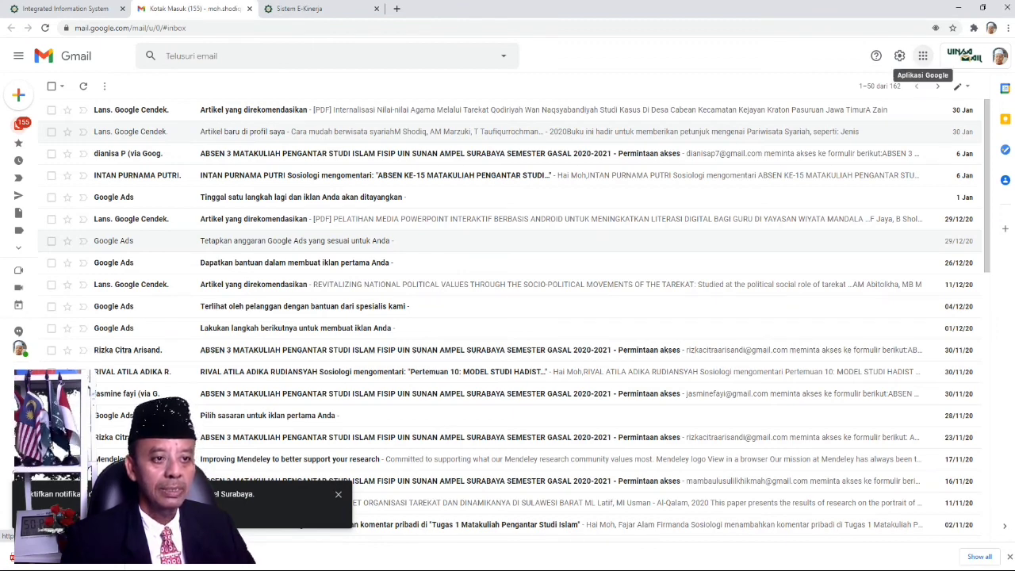
pyautogui.click(923, 55)
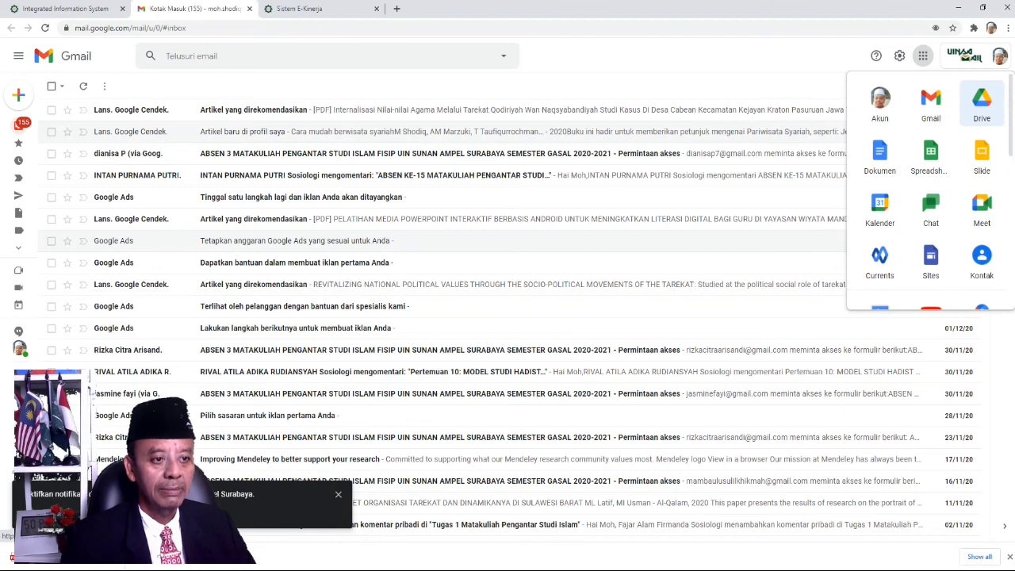
pyautogui.click(981, 101)
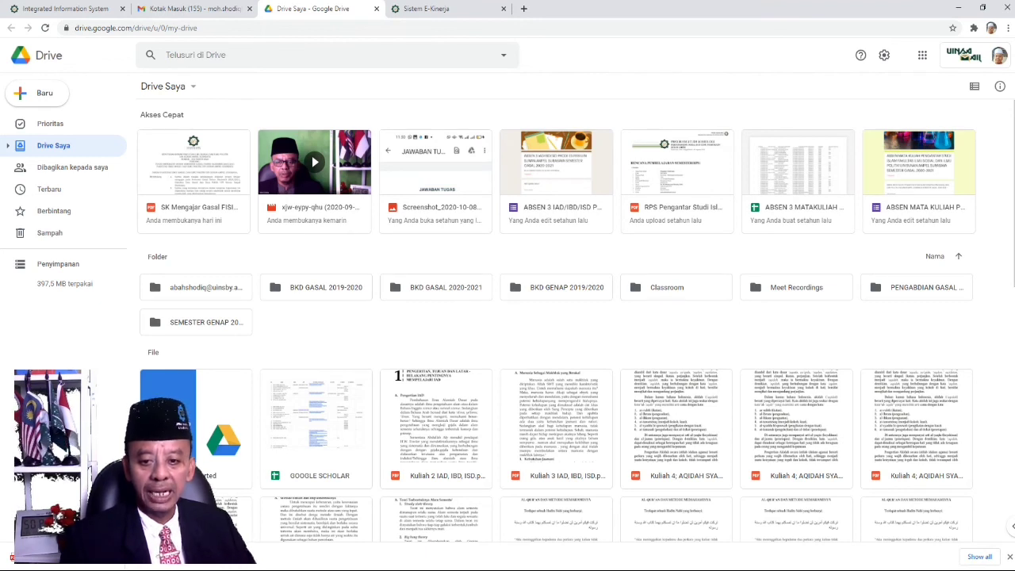
pyautogui.rightClick(472, 324)
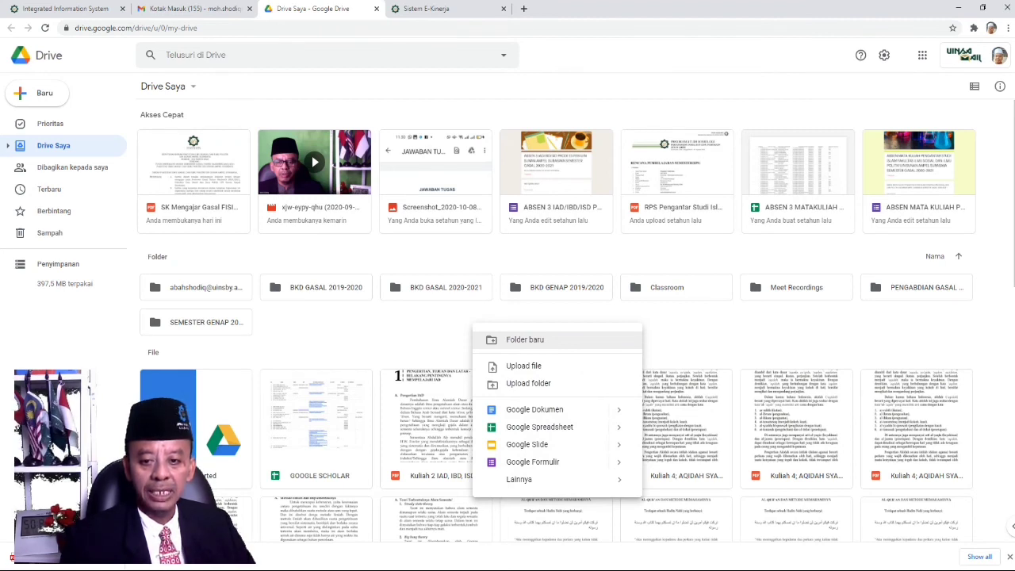
pyautogui.click(525, 339)
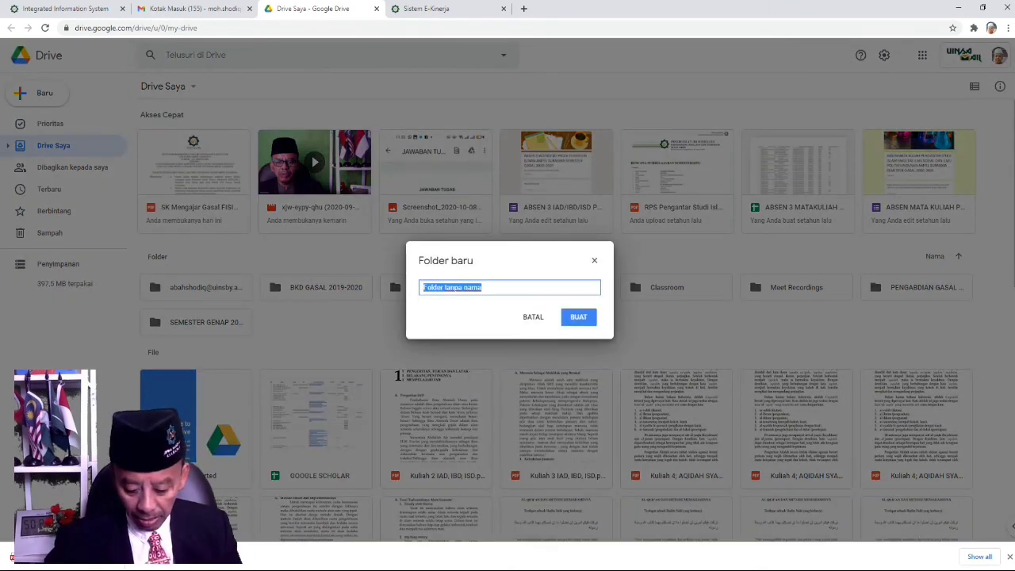
pyautogui.write('BKD GAS')
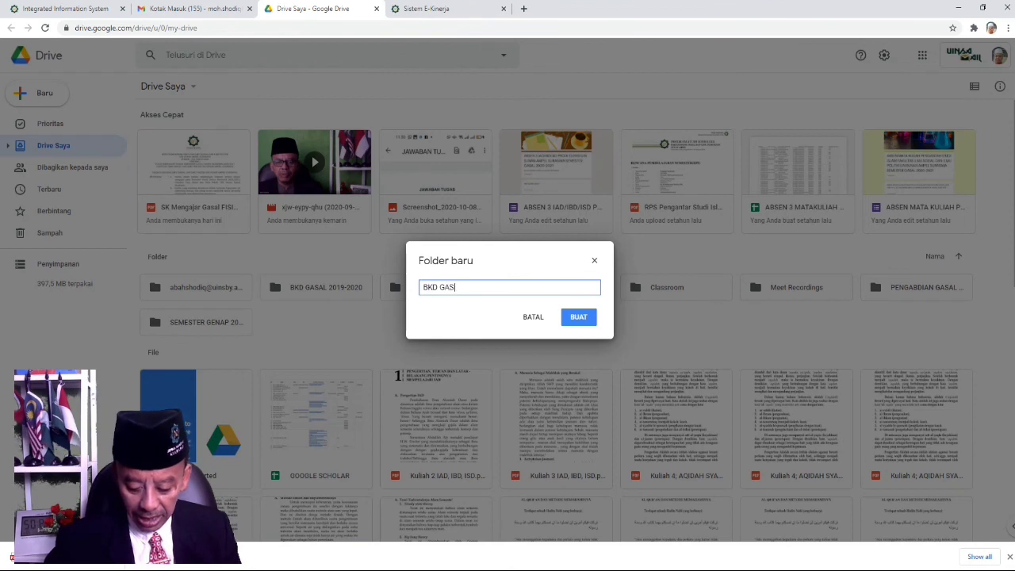
pyautogui.write('AL 202')
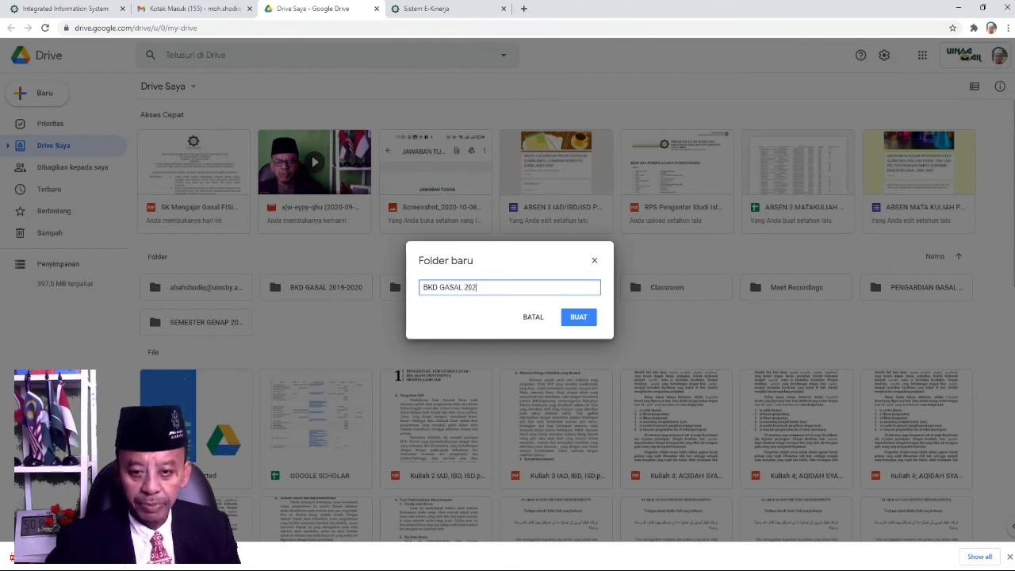
pyautogui.write('0 M20')
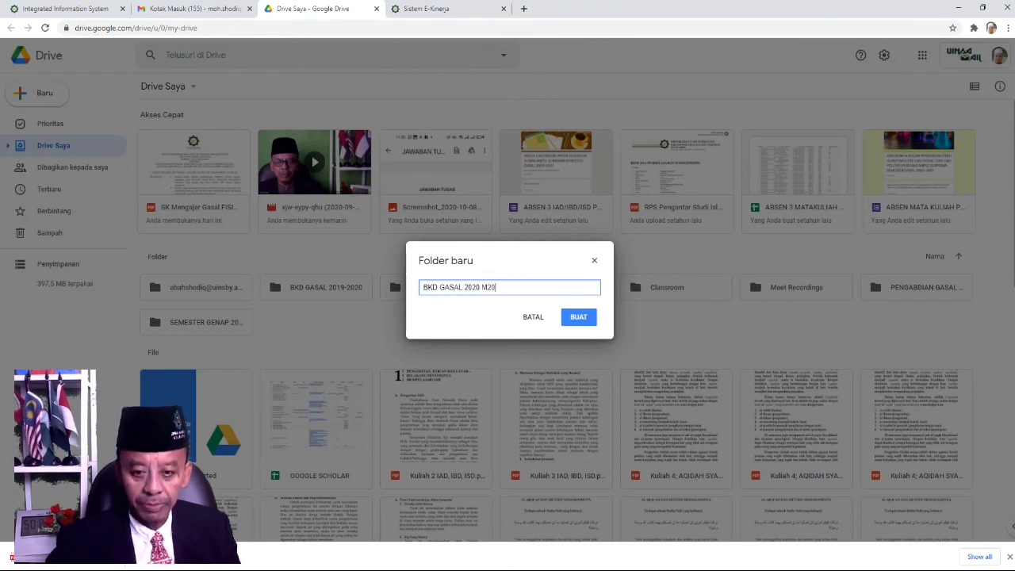
pyautogui.press('BackSpace')
pyautogui.press('BackSpace')
pyautogui.press('BackSpace')
pyautogui.press('BackSpace')
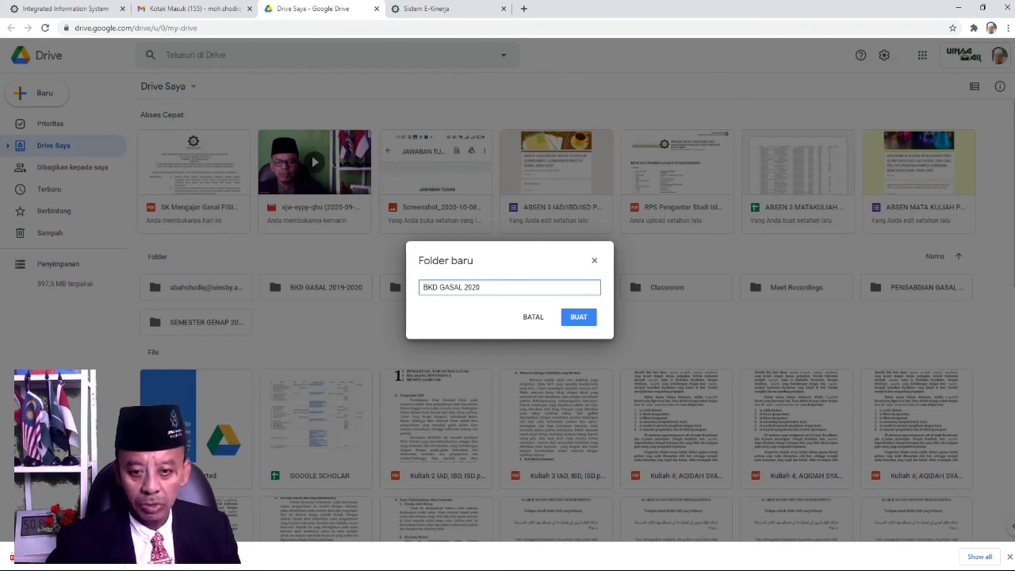
pyautogui.write('201')
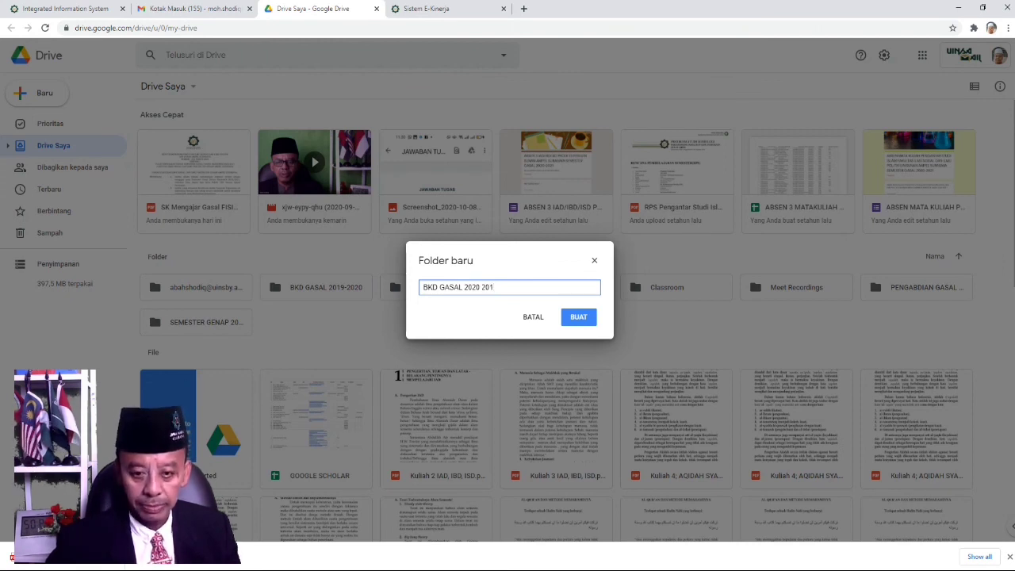
pyautogui.press('BackSpace')
pyautogui.write('21')
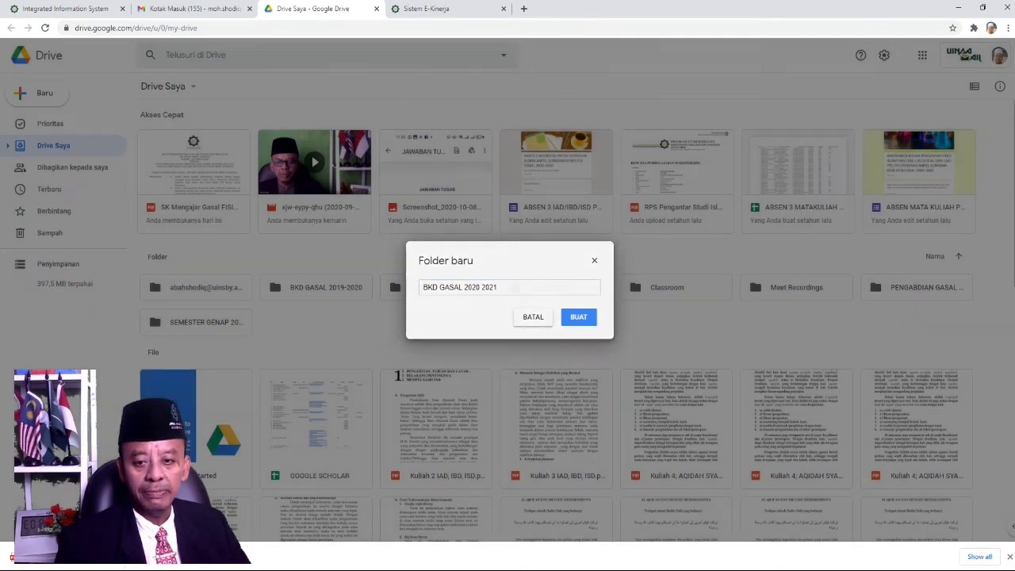
pyautogui.press('Return')
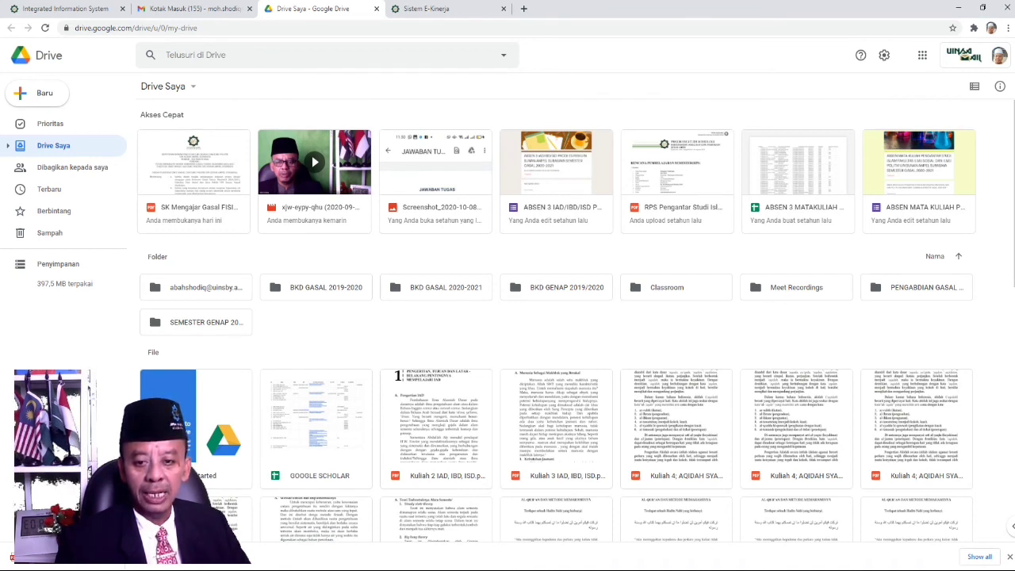
# Upload SK Mengajar Gasal FEBI 2020 2021.pdf into the existing BKD GASAL 2020-2021 folder.
pyautogui.click(436, 287)
pyautogui.doubleClick(436, 287)
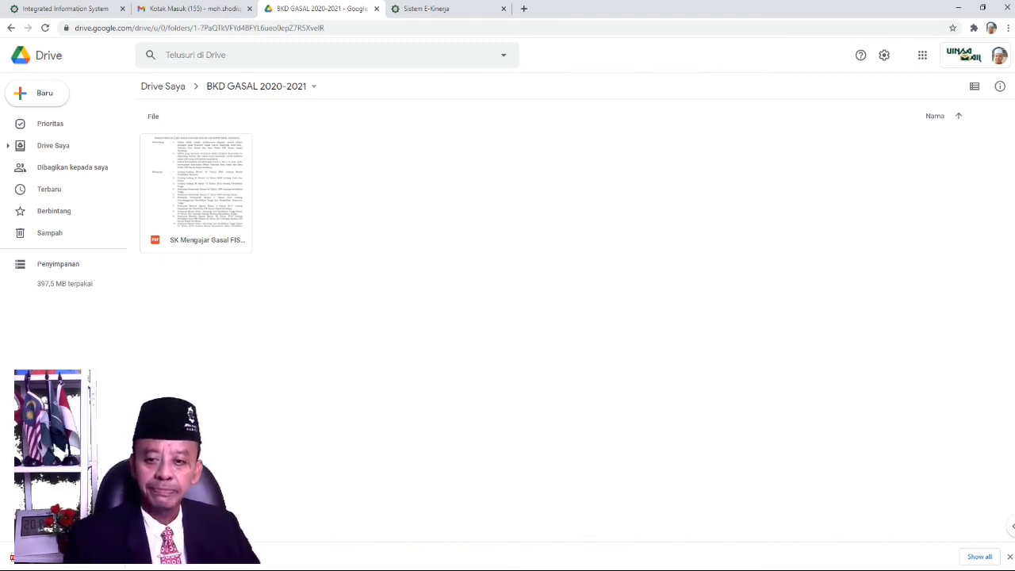
pyautogui.rightClick(351, 184)
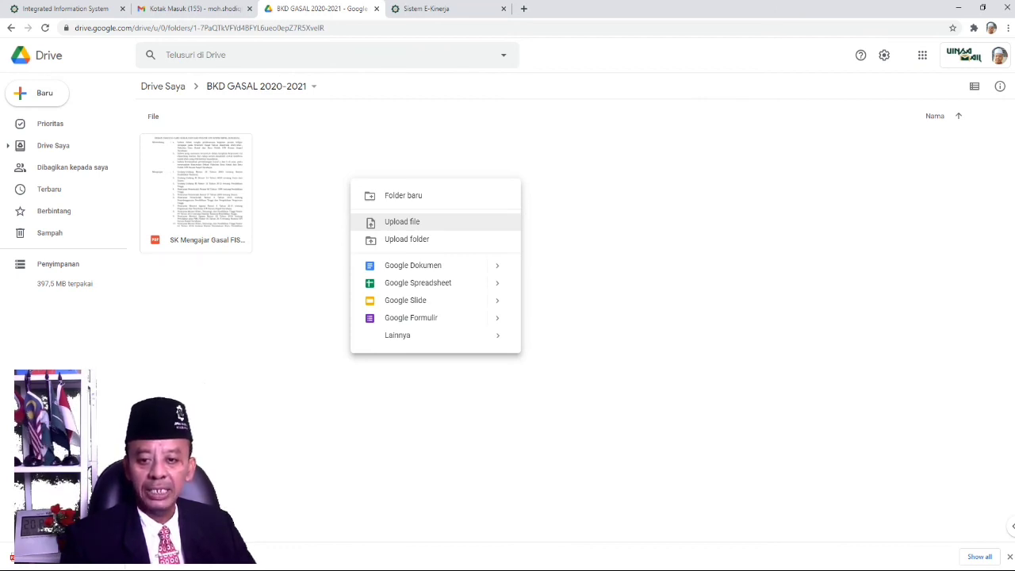
pyautogui.click(401, 221)
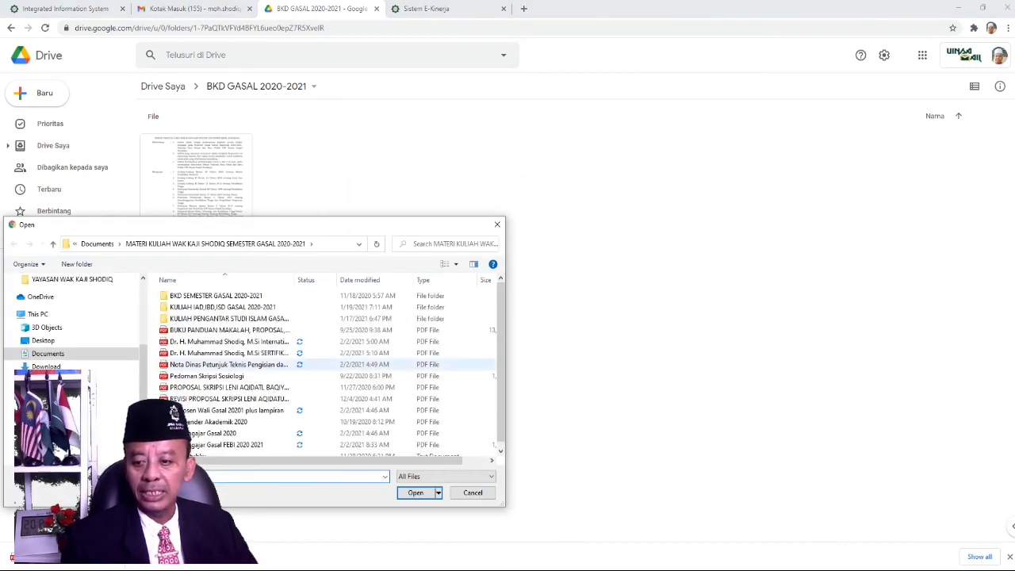
pyautogui.scroll(-1, 238, 436)
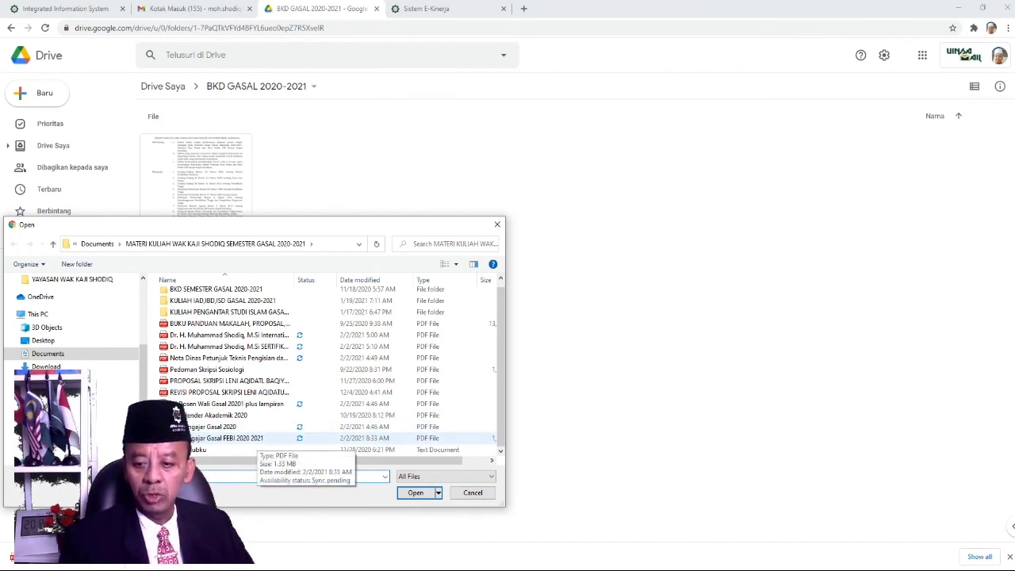
pyautogui.click(255, 438)
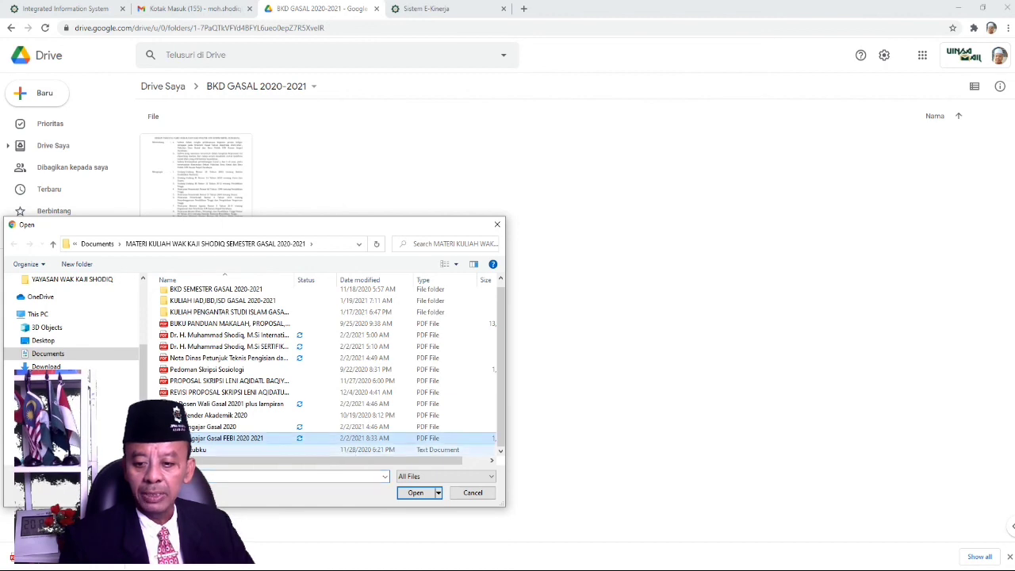
pyautogui.press('Return')
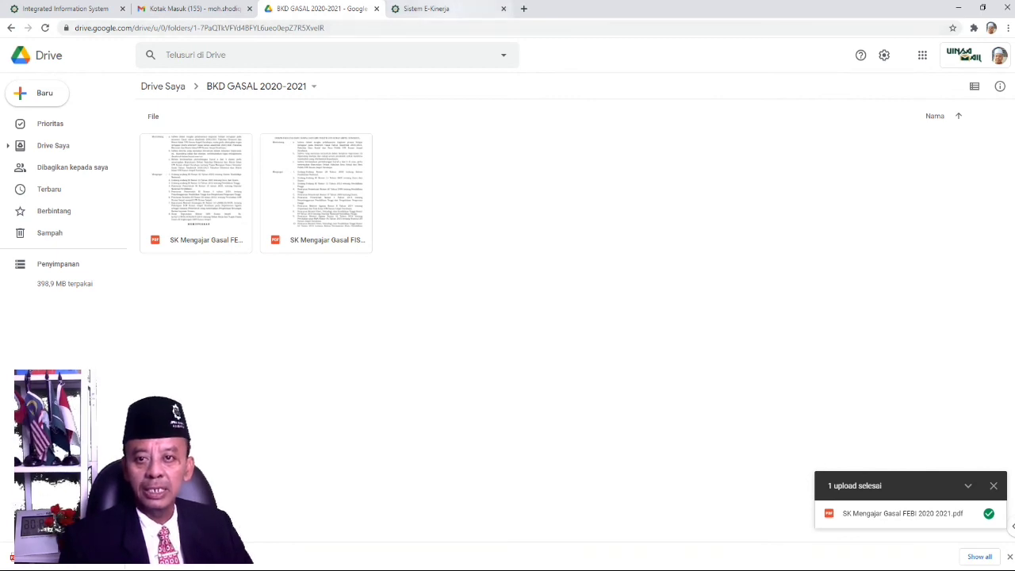
# Copy the sharing link of the "SK Mengajar Gasal FIS..." PDF in the BKD GASAL 2020-2021 folder.
pyautogui.click(428, 9)
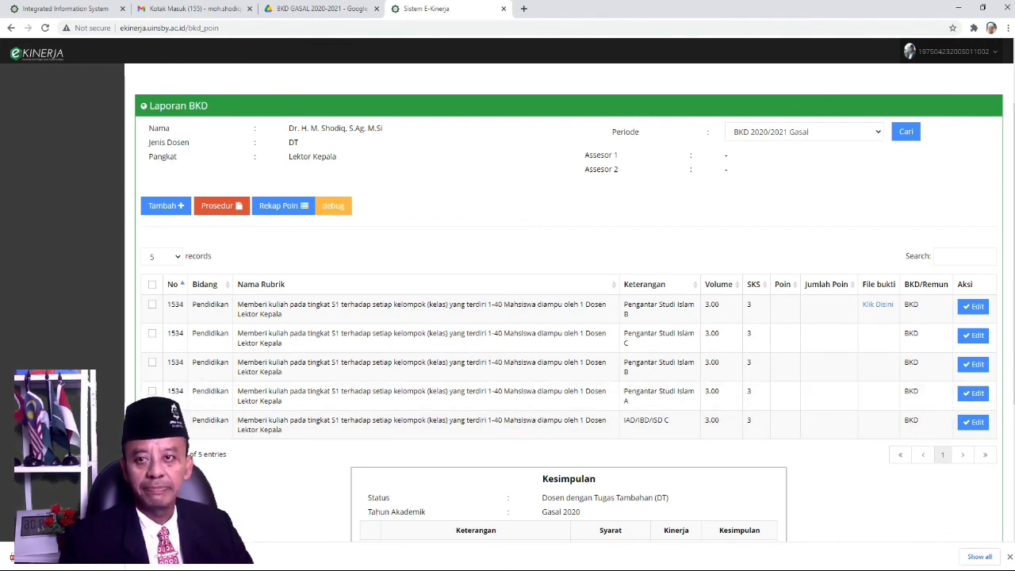
pyautogui.click(349, 9)
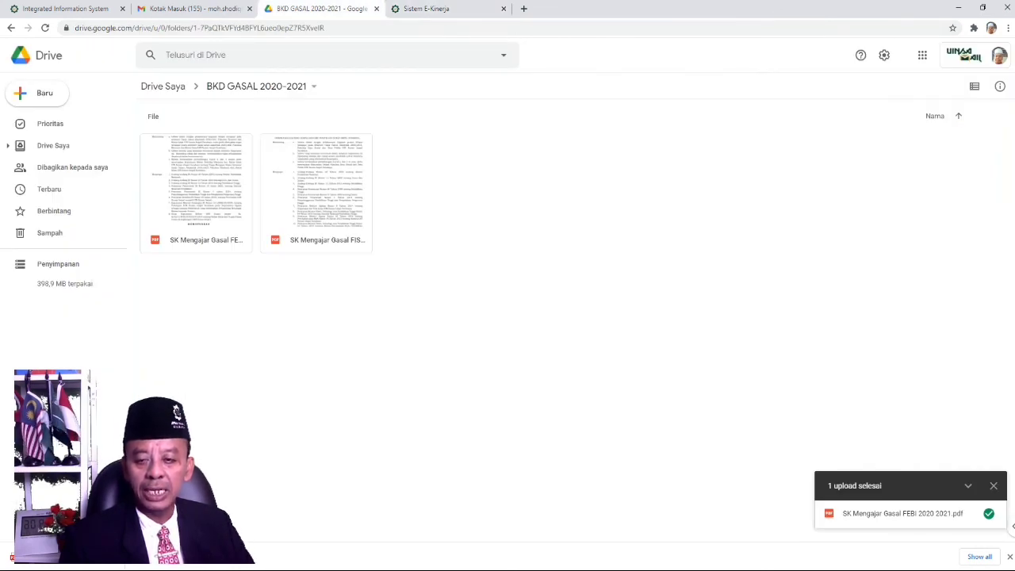
pyautogui.rightClick(349, 199)
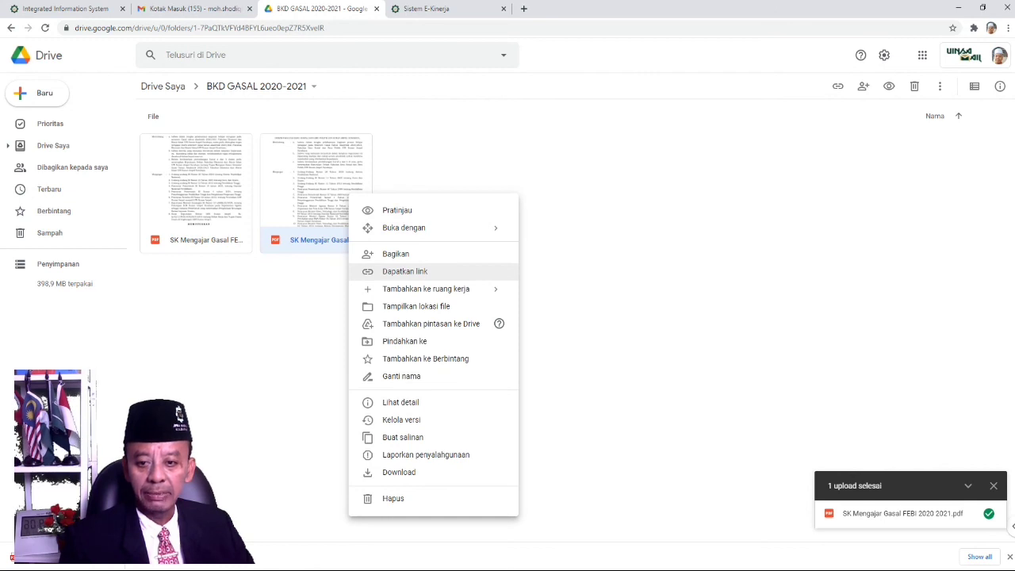
pyautogui.click(404, 271)
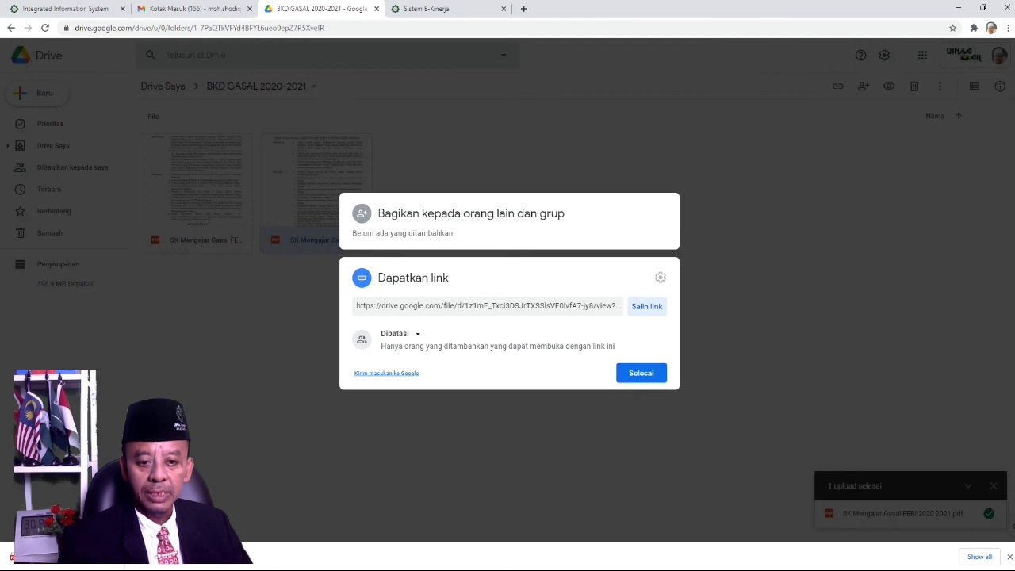
pyautogui.click(647, 307)
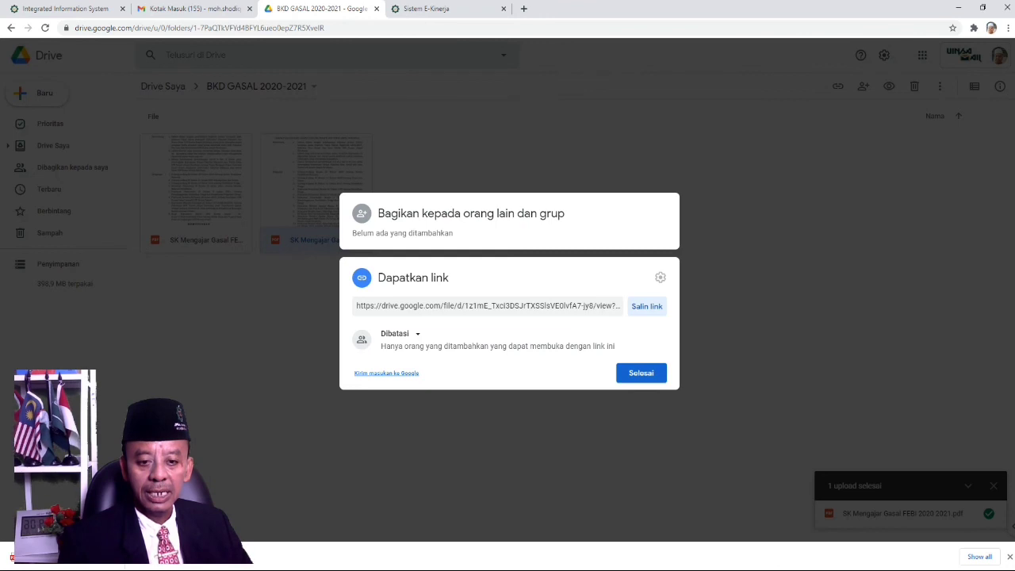
pyautogui.click(641, 372)
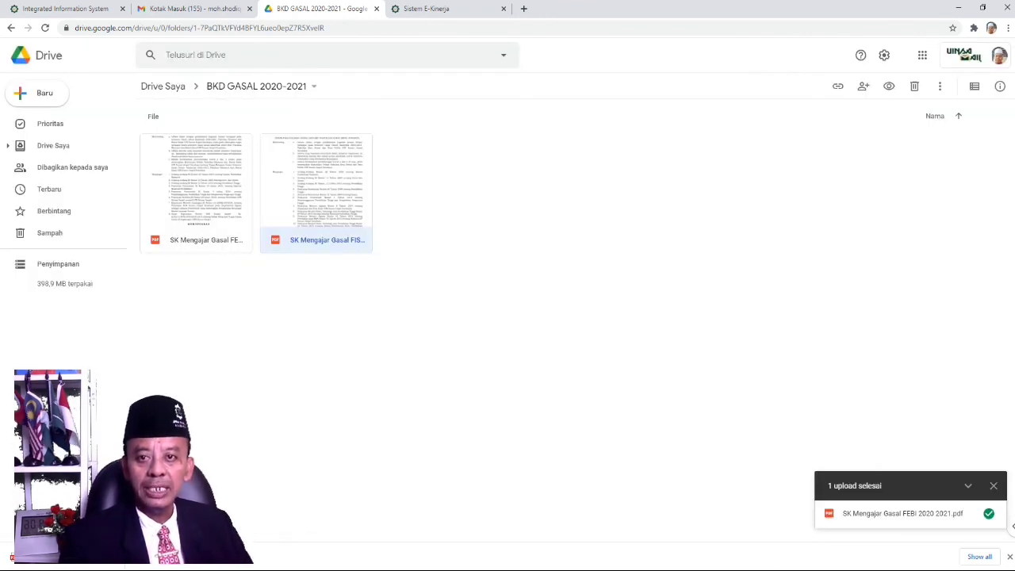
# Switch to E-Kinerja, edit the IAD/IBD/ISD C entry, and paste the copied Drive link as its File Bukti.
pyautogui.click(444, 9)
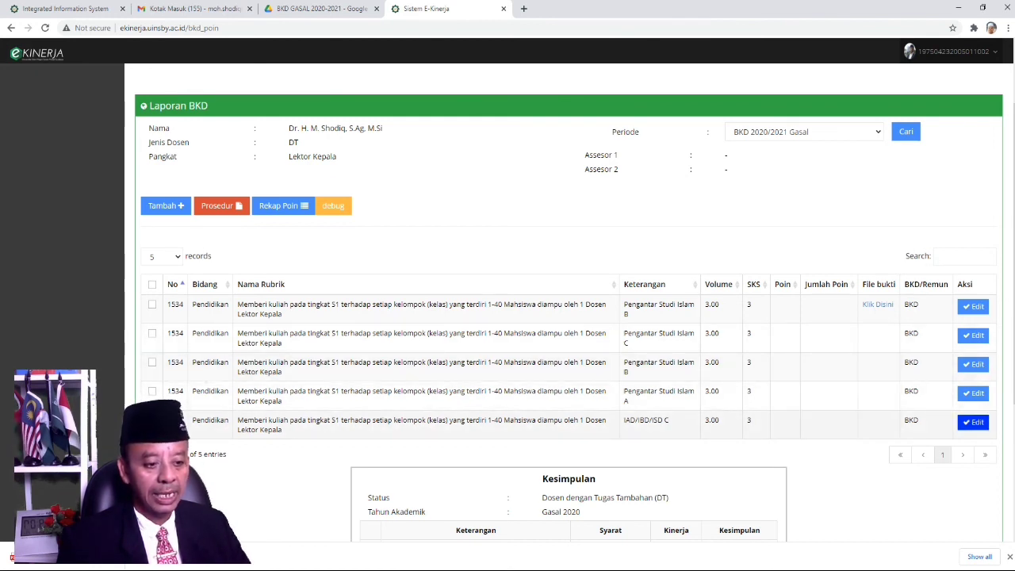
pyautogui.click(972, 422)
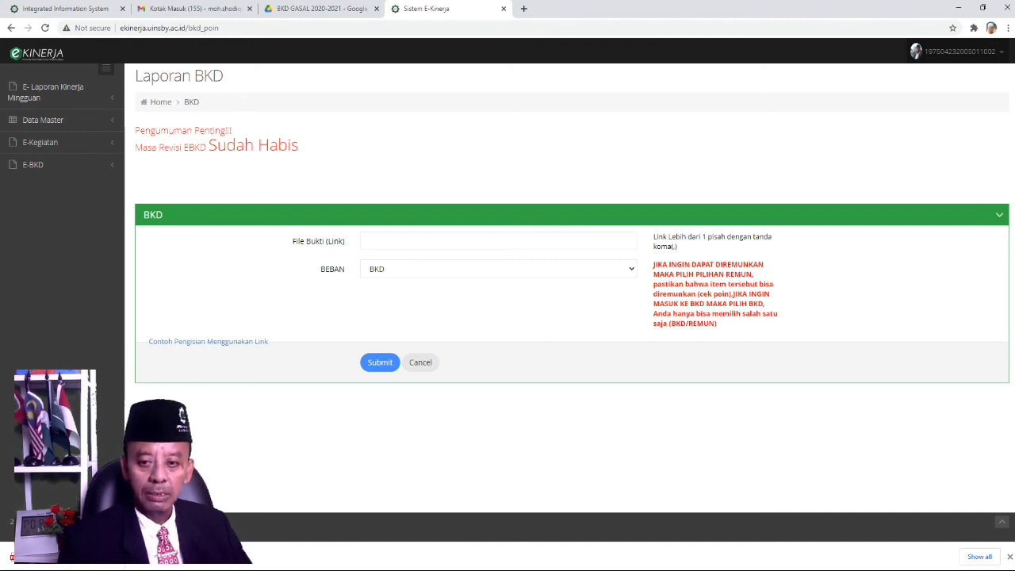
pyautogui.click(378, 242)
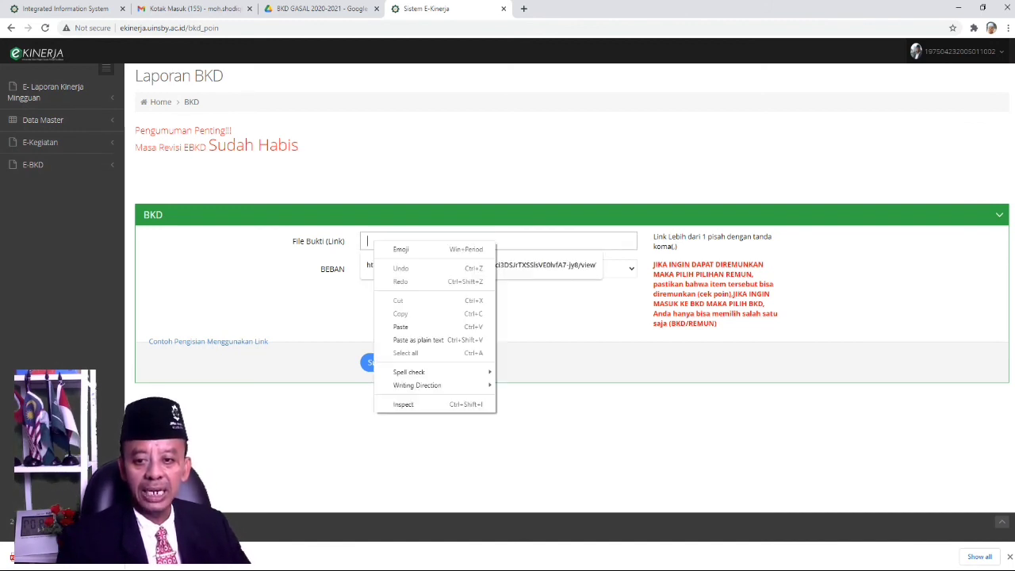
pyautogui.rightClick(377, 242)
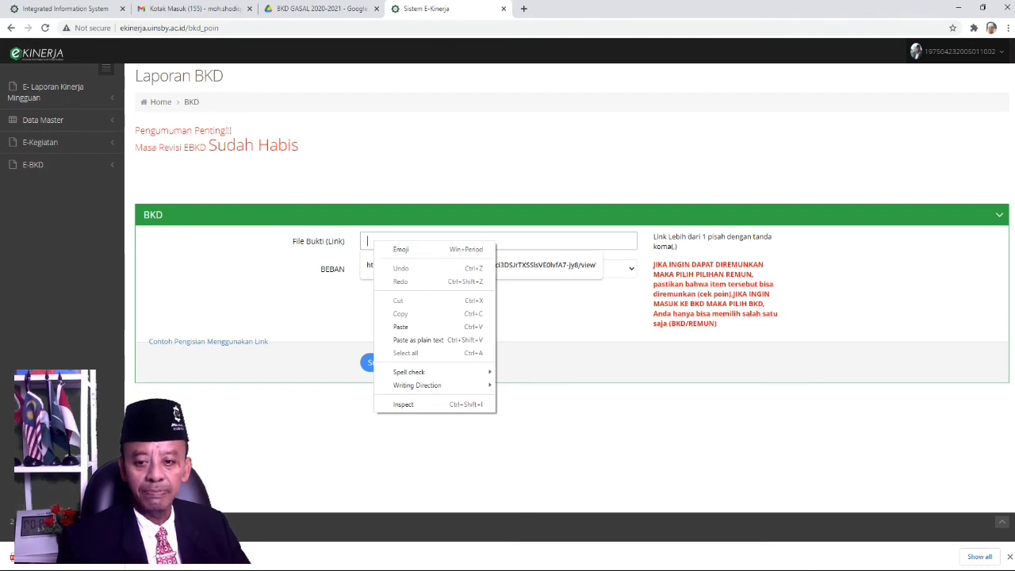
pyautogui.click(400, 326)
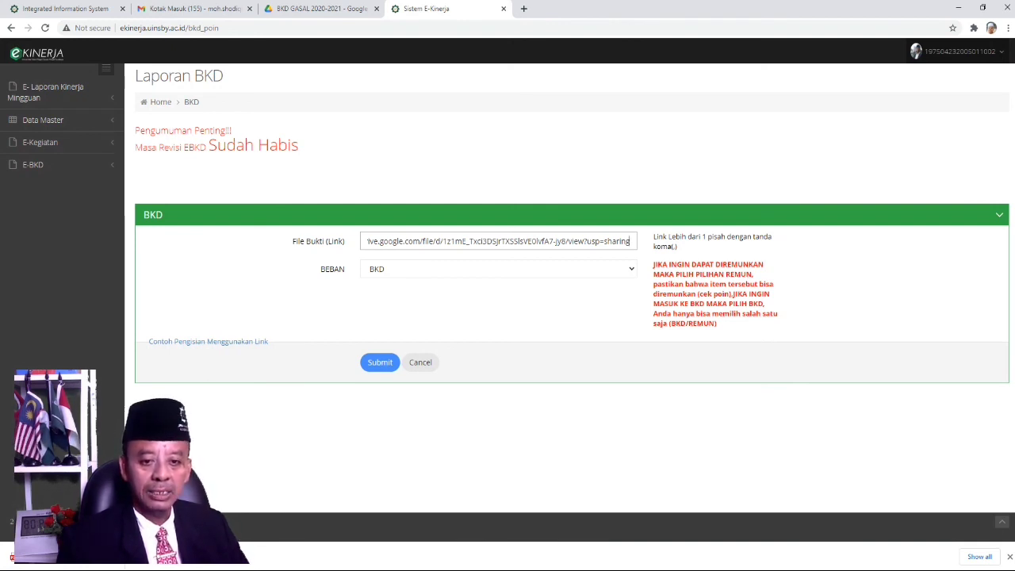
# Set the IAD/IBD/ISD C entry's BEBAN to REMUN, submit the form, and dismiss the reporting procedure popup.
pyautogui.click(497, 269)
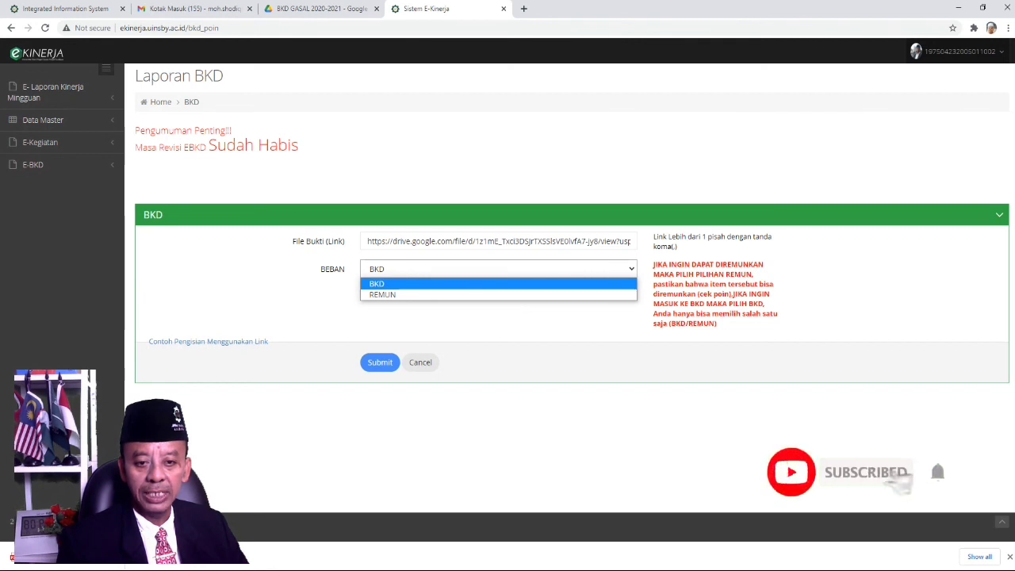
pyautogui.click(376, 283)
pyautogui.click(497, 269)
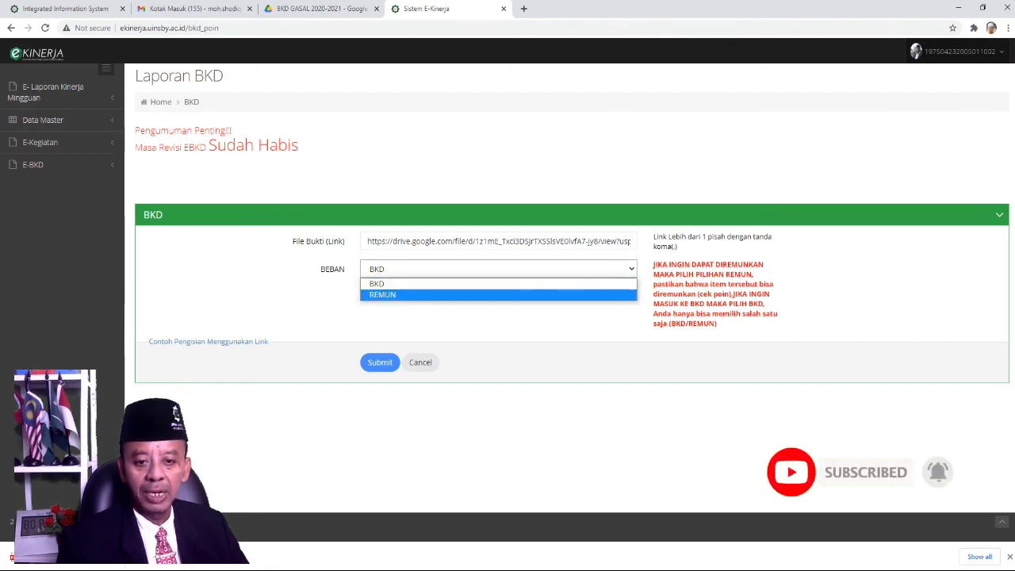
pyautogui.click(382, 294)
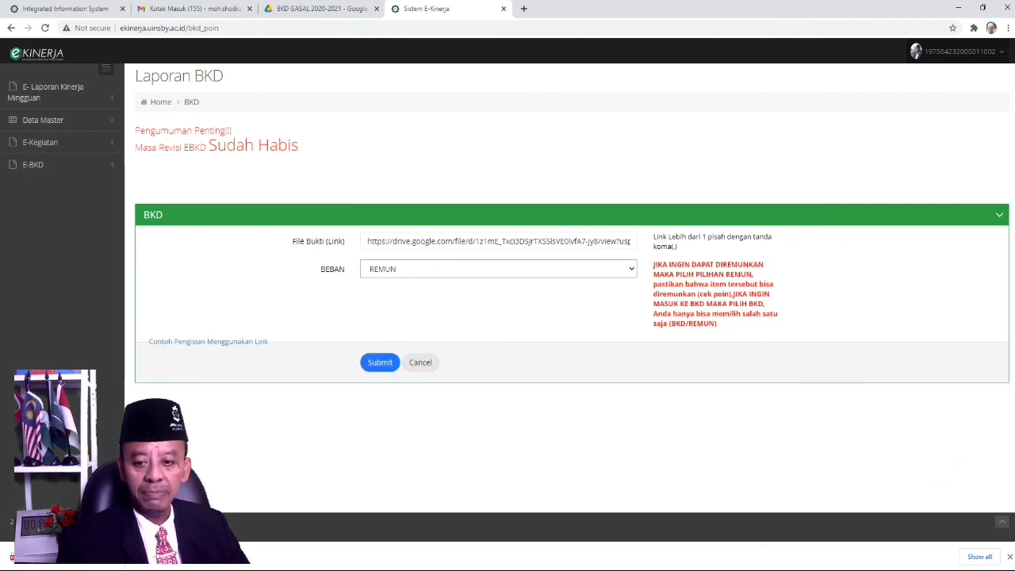
pyautogui.click(379, 361)
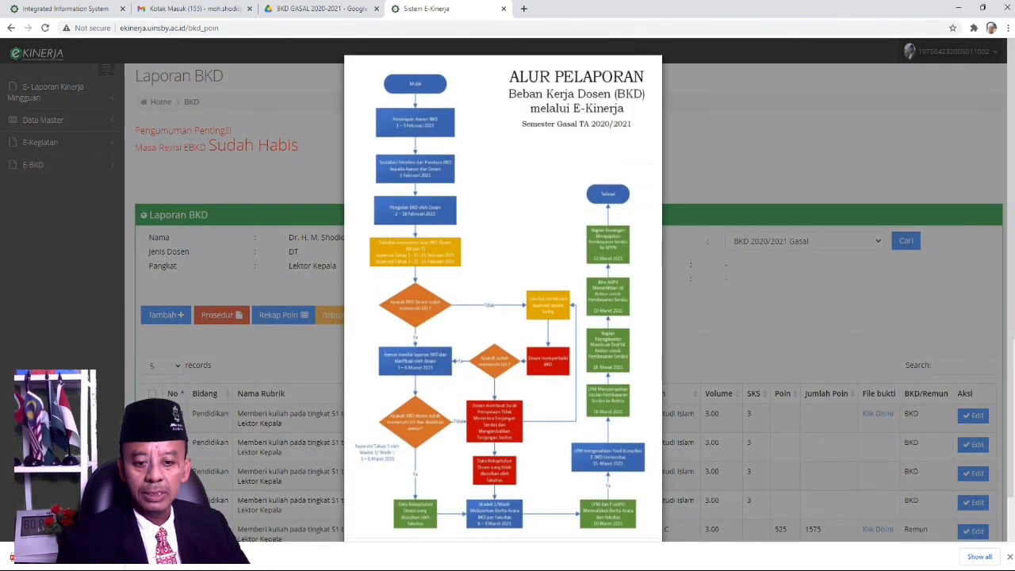
pyautogui.scroll(-1, 502, 285)
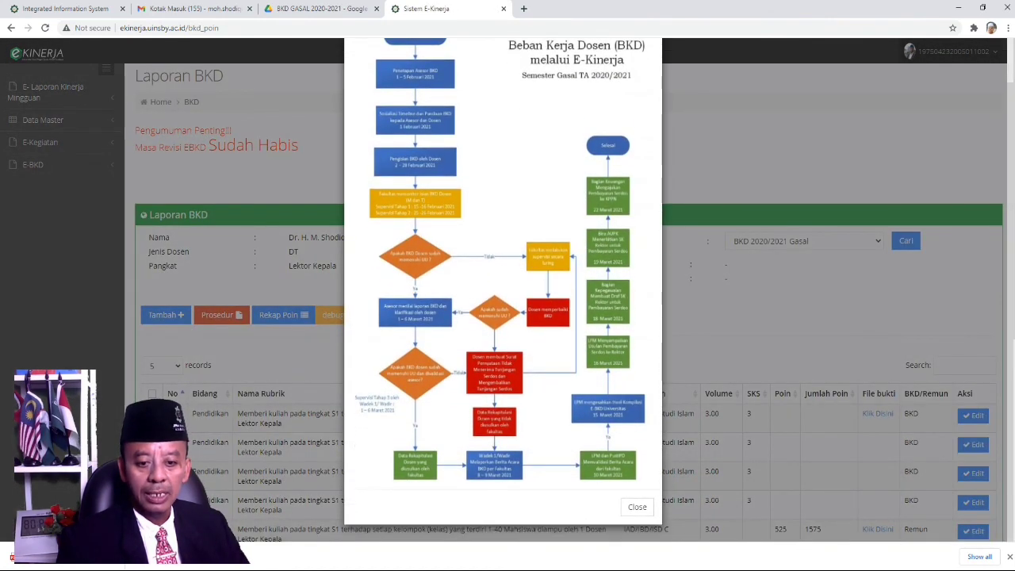
pyautogui.click(637, 507)
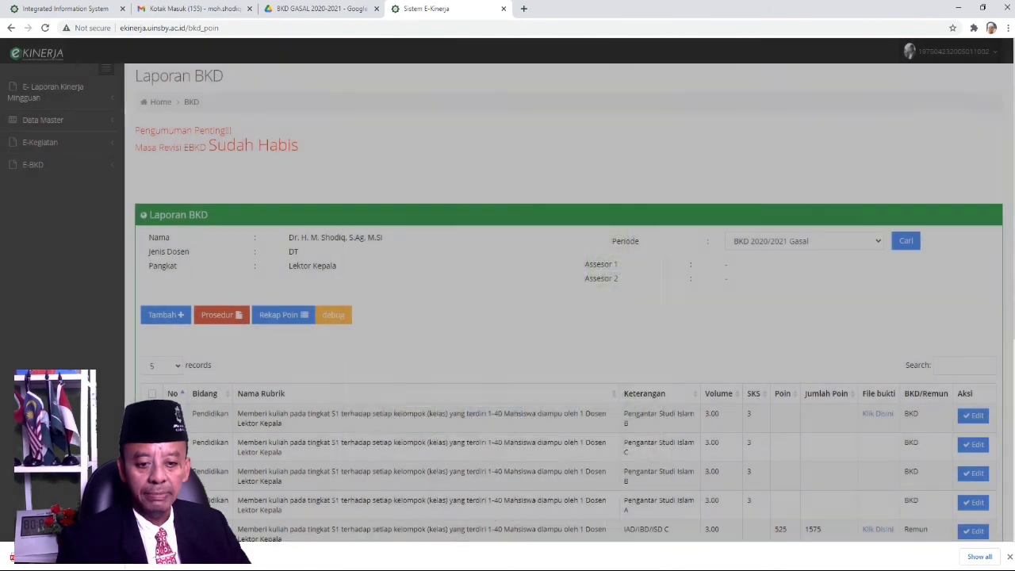
# Review the BKD entries' points, evidence and BKD/Remun columns together with the Kesimpulan summary of SKS requirements.
pyautogui.scroll(-3, 563, 317)
pyautogui.scroll(1, 939, 400)
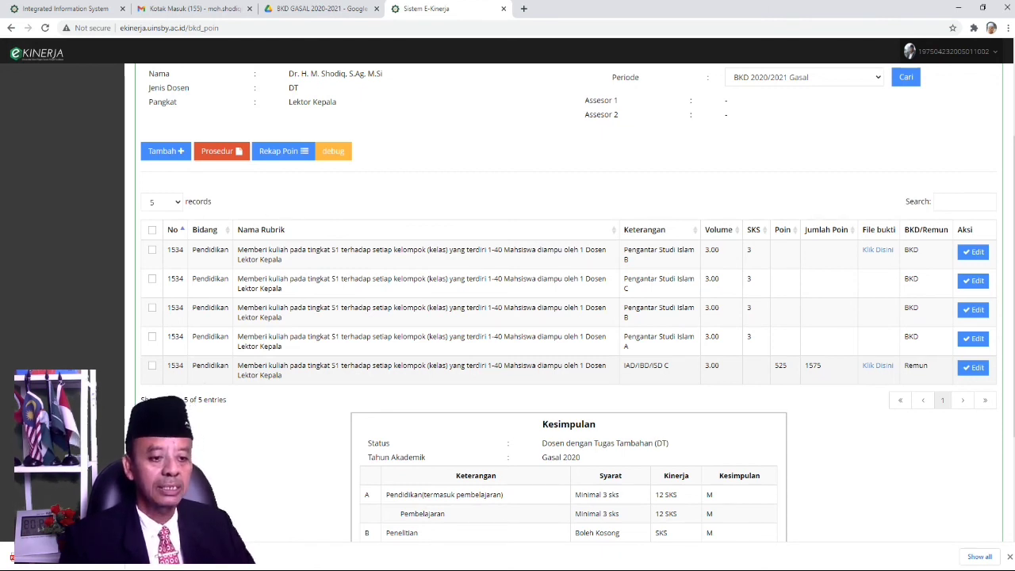
pyautogui.scroll(-3, 569, 301)
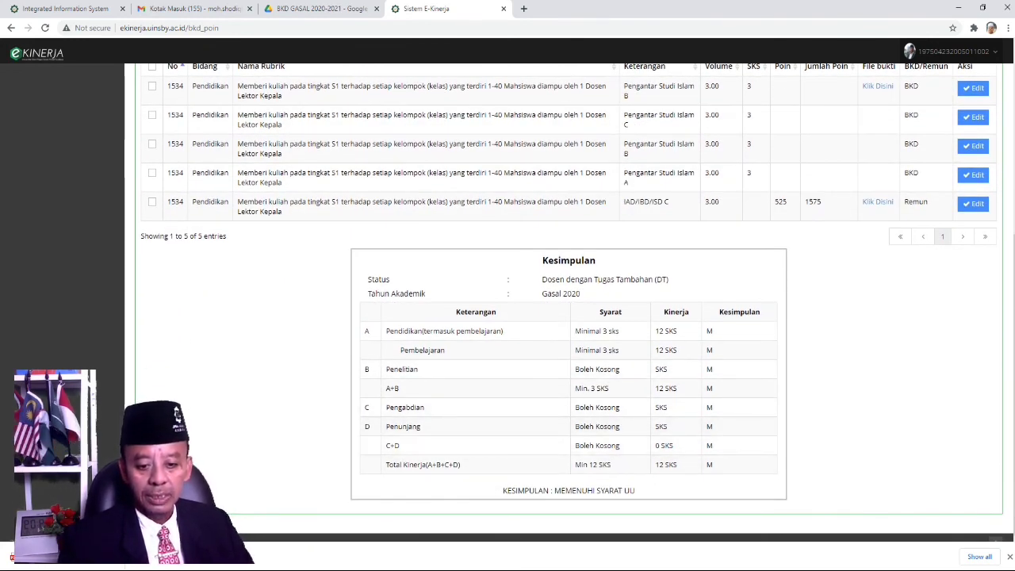
pyautogui.scroll(1, 569, 301)
pyautogui.scroll(-1, 568, 302)
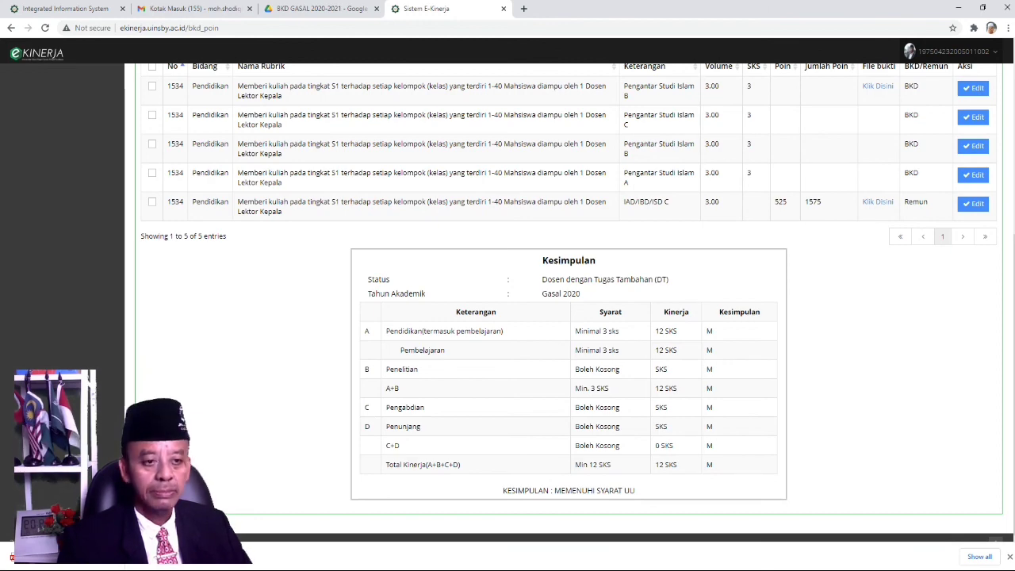
pyautogui.scroll(2, 569, 317)
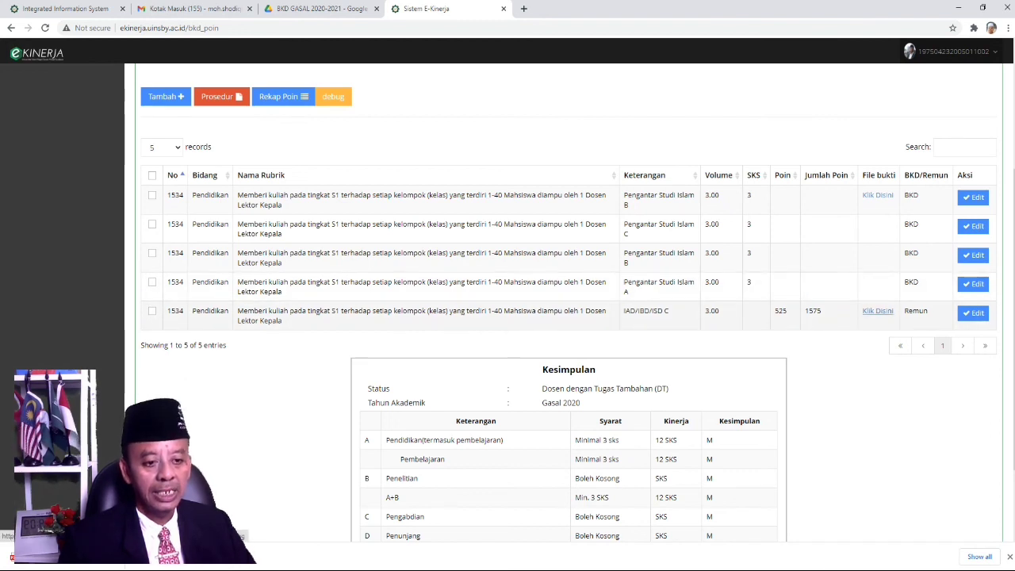
# Open the IAD/IBD/ISD C entry's evidence file to check it, and return to the BKD report with the procedure popup dismissed.
pyautogui.click(877, 311)
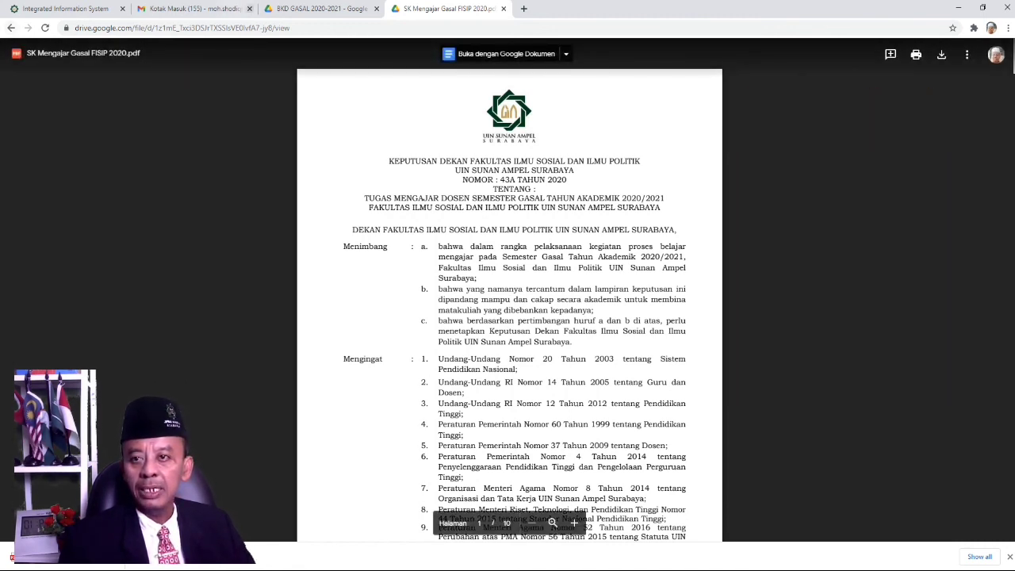
pyautogui.click(321, 8)
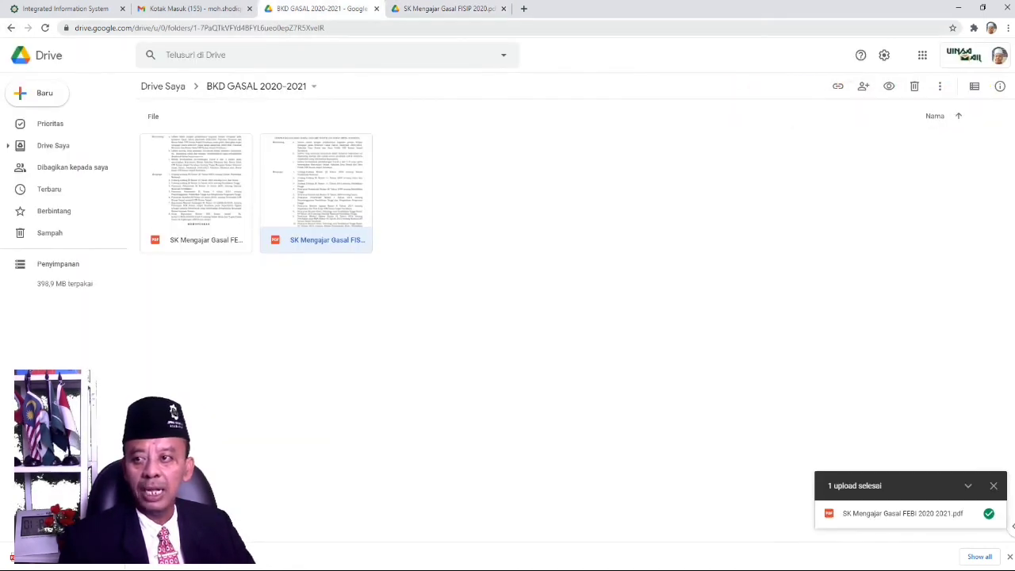
pyautogui.hotkey('ctrl', 'Tab')
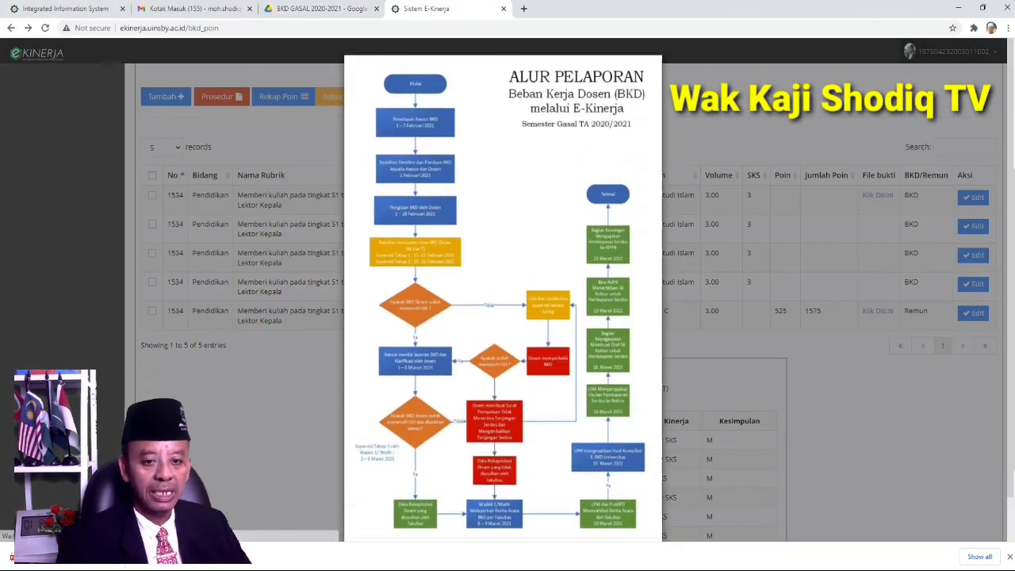
pyautogui.scroll(-1, 502, 293)
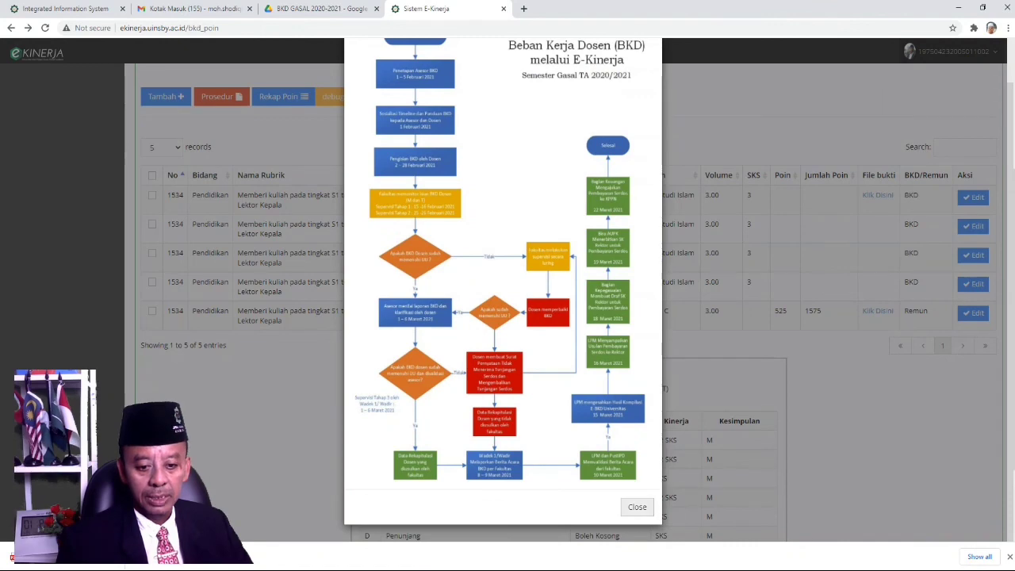
pyautogui.press('Escape')
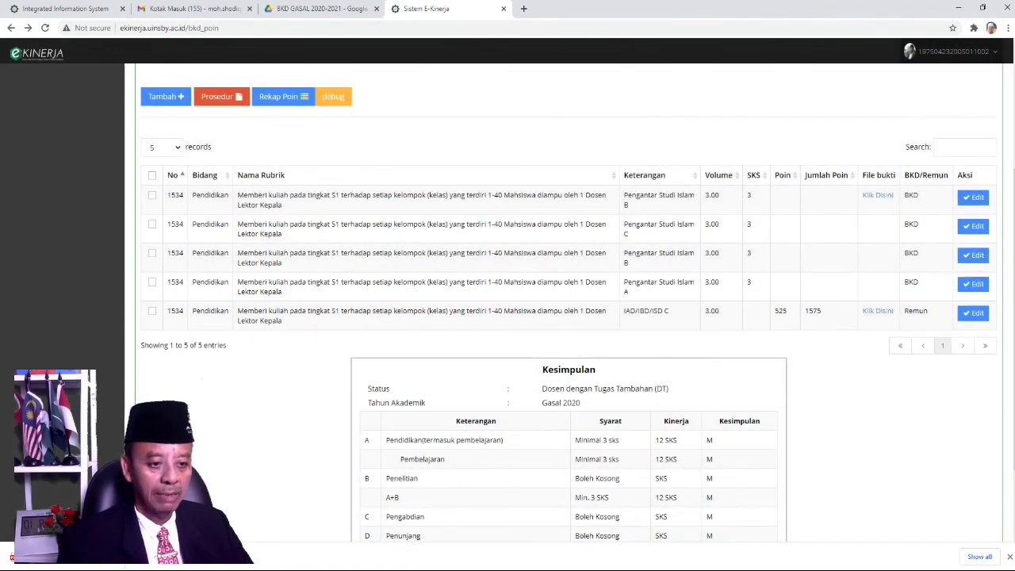